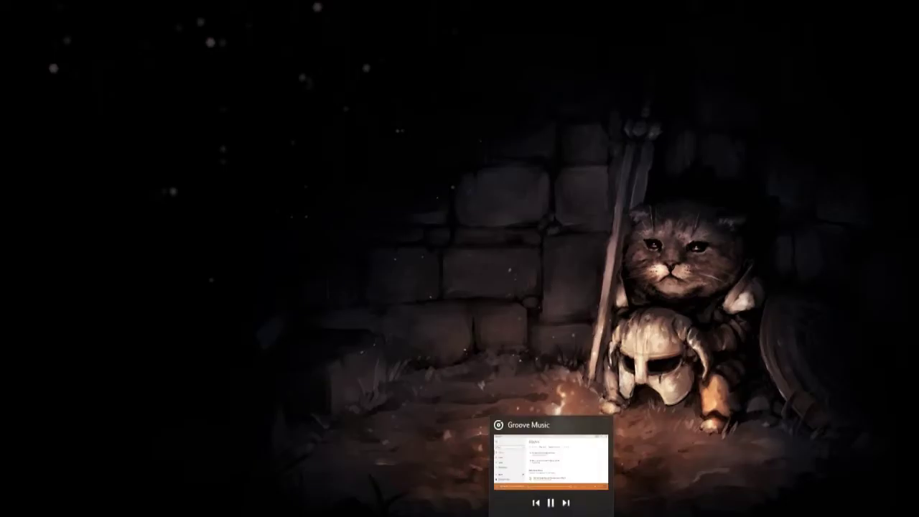
Restore the Groove Music player, adjust its width, and drag it to the lower-left screen area.
left_click(550, 460)
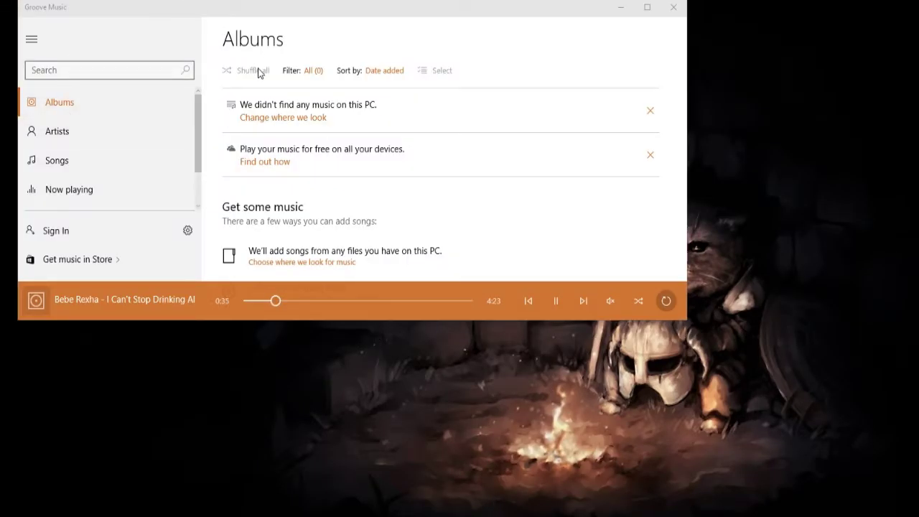
left_click_drag(248, 17, 252, 17)
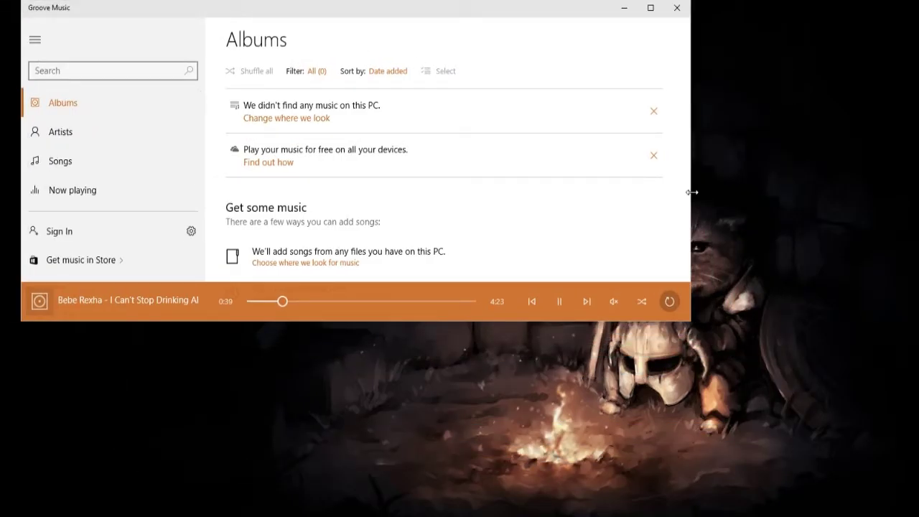
mouse_move(691, 197)
left_mouse_down()
mouse_move(361, 180)
mouse_move(675, 176)
mouse_move(239, 180)
left_mouse_up()
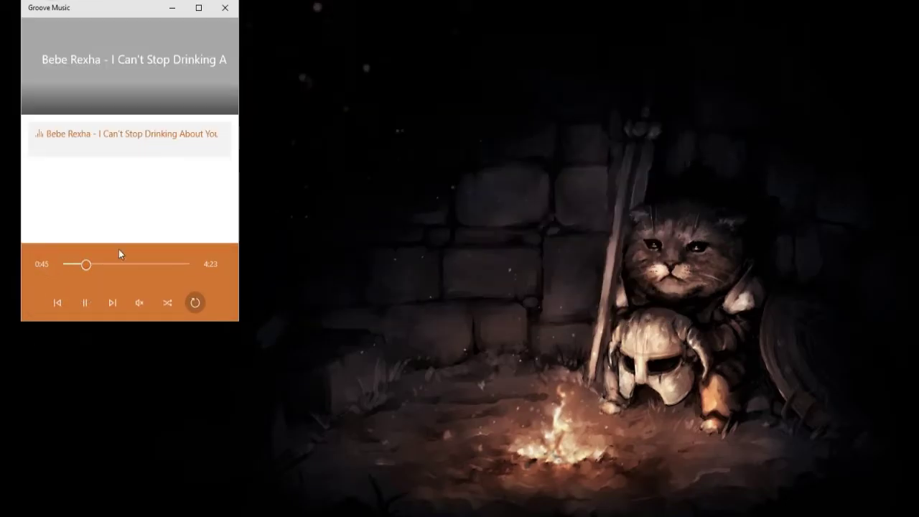
mouse_move(239, 230)
left_mouse_down()
mouse_move(536, 196)
mouse_move(727, 196)
left_mouse_up()
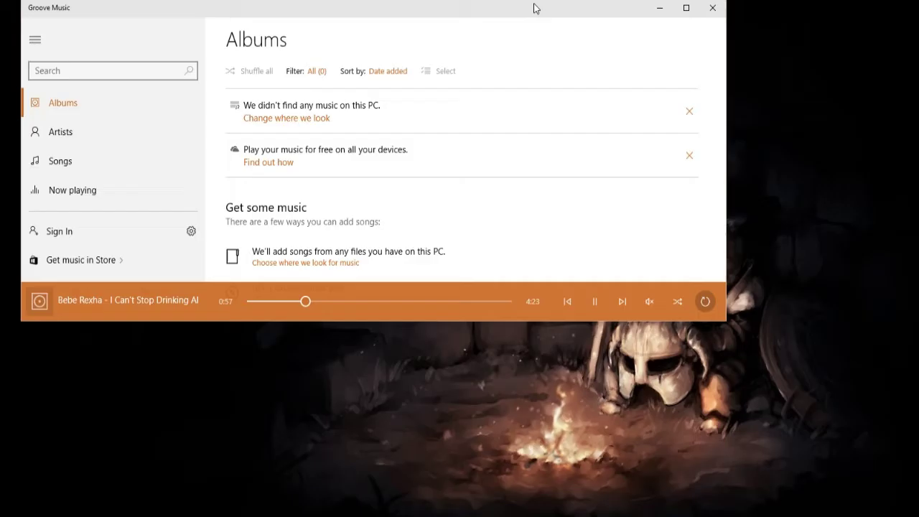
left_click_drag(535, 7, 532, 6)
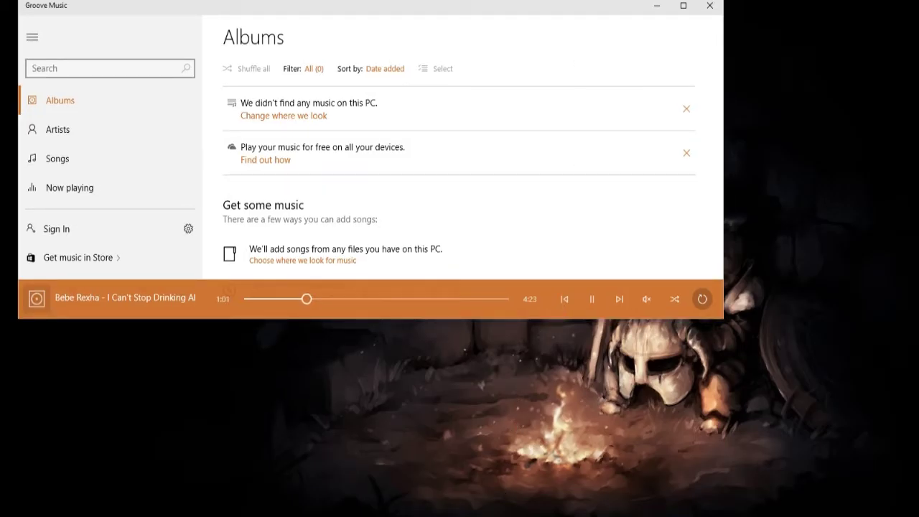
left_click_drag(190, 6, 178, 195)
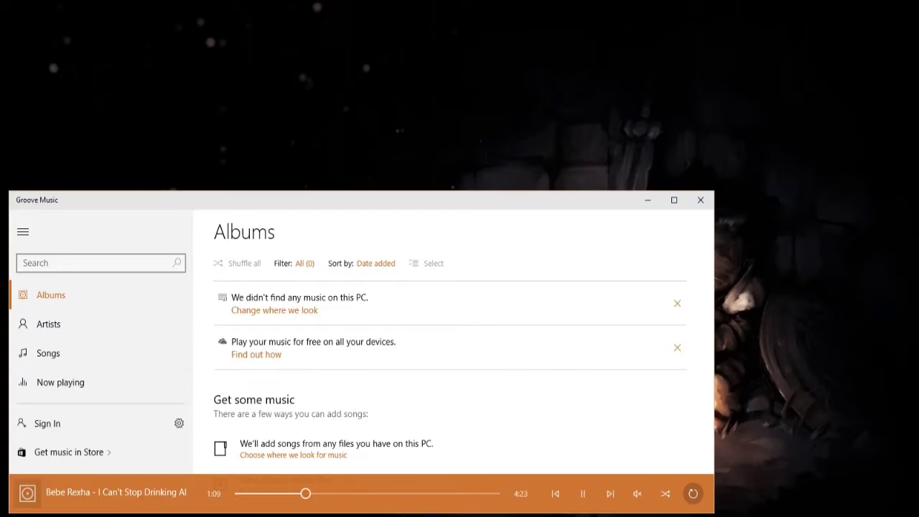
In OBS, add a Monitor Capture source named 'Monitor Capture 2' with Sub-Region enabled.
key("alt+Tab")
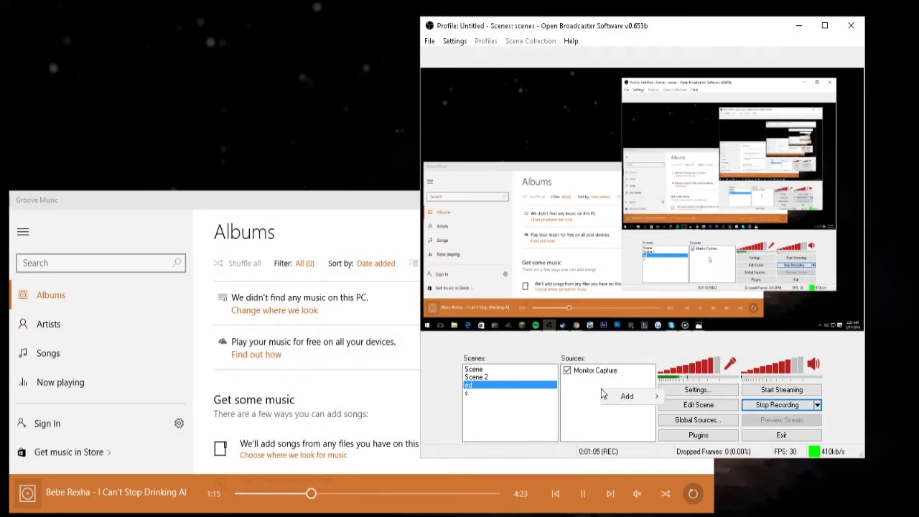
left_click(707, 409)
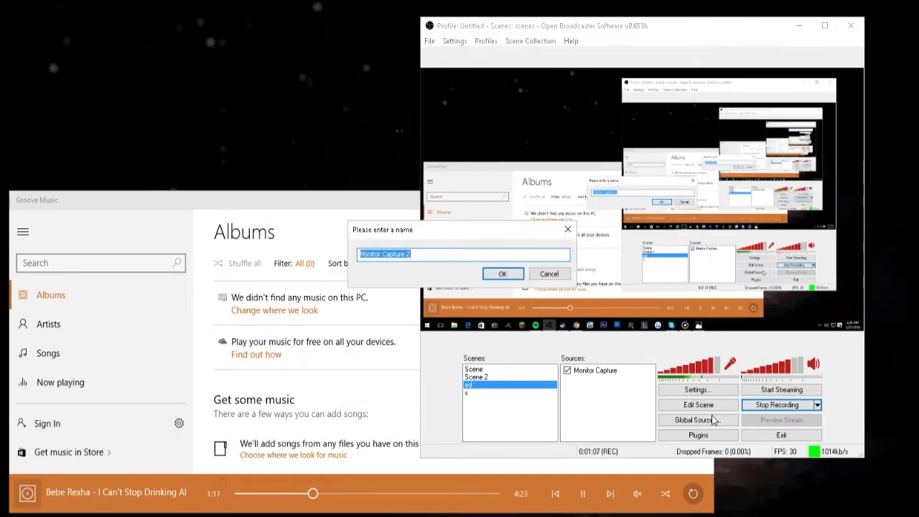
left_click(503, 273)
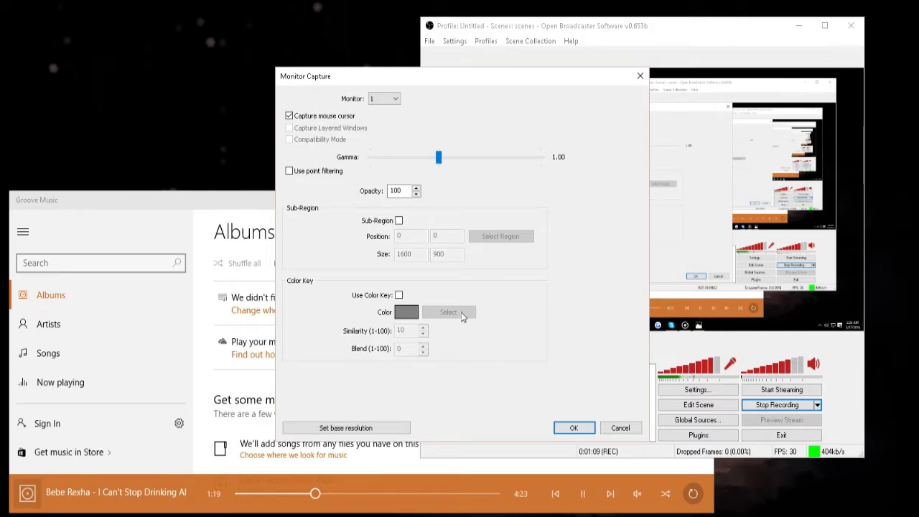
left_click(399, 221)
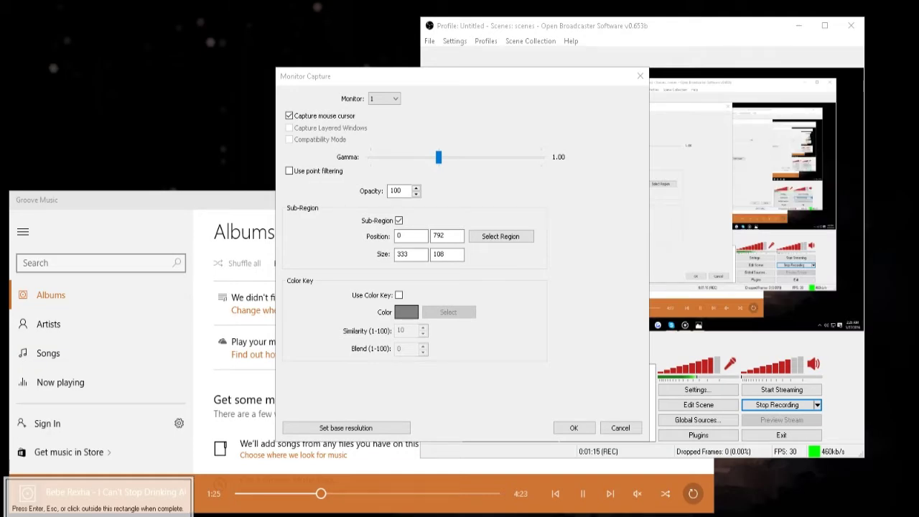
Frame the Groove Music now-playing bar as a 276×52 region at 59, 793, and confirm.
mouse_move(126, 503)
left_mouse_down()
mouse_move(143, 427)
mouse_move(153, 500)
mouse_move(193, 496)
left_mouse_up()
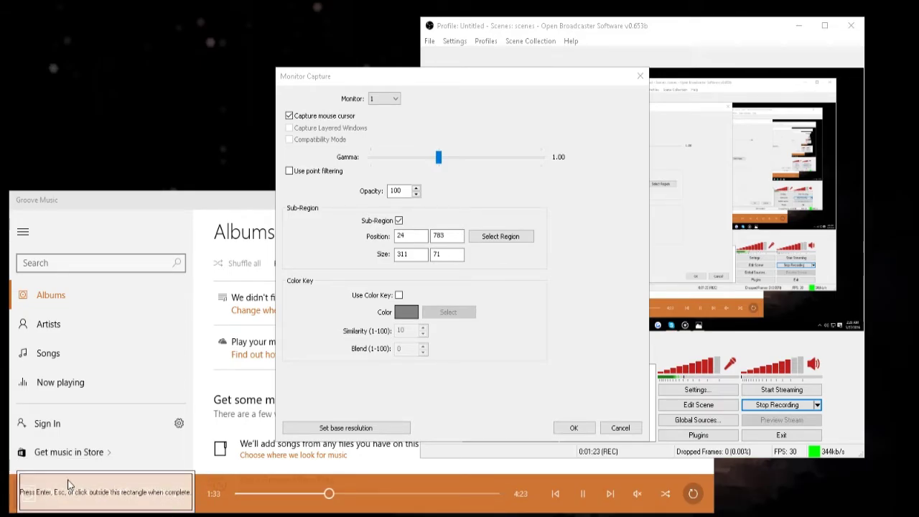
left_click_drag(18, 497, 40, 497)
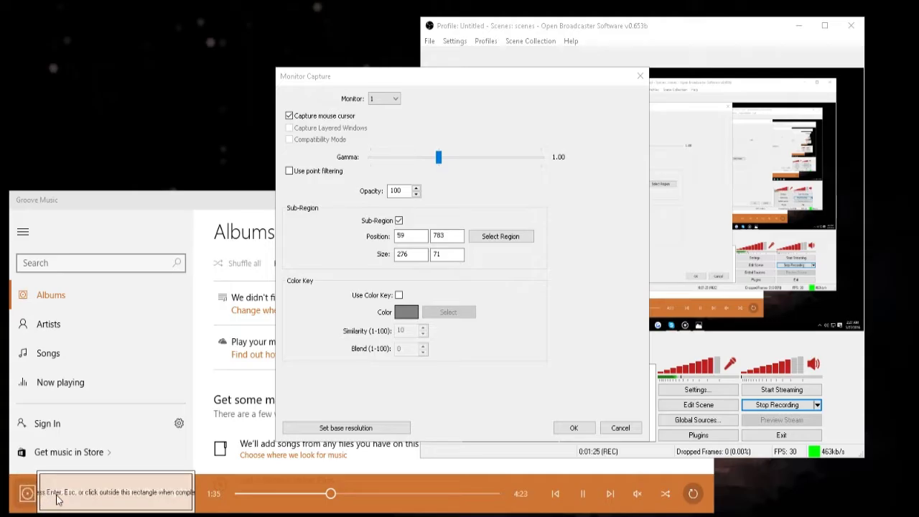
left_click_drag(114, 472, 115, 480)
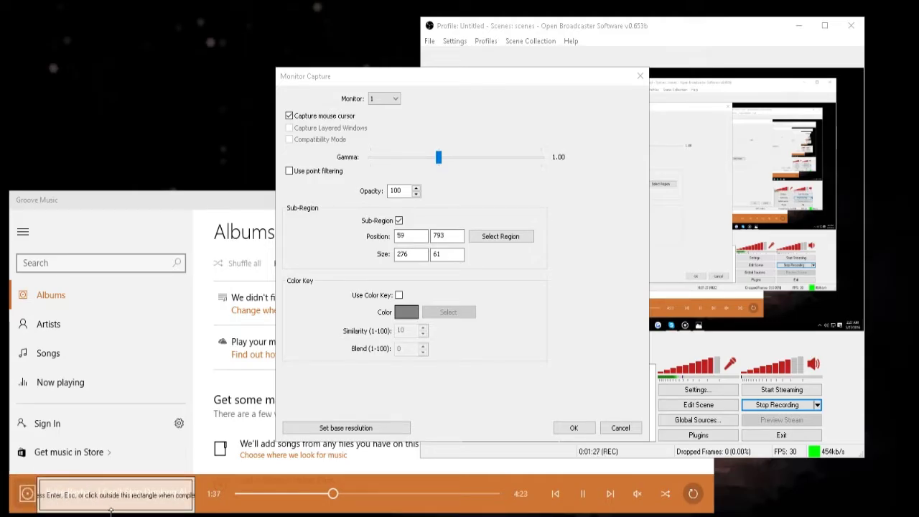
key("Return")
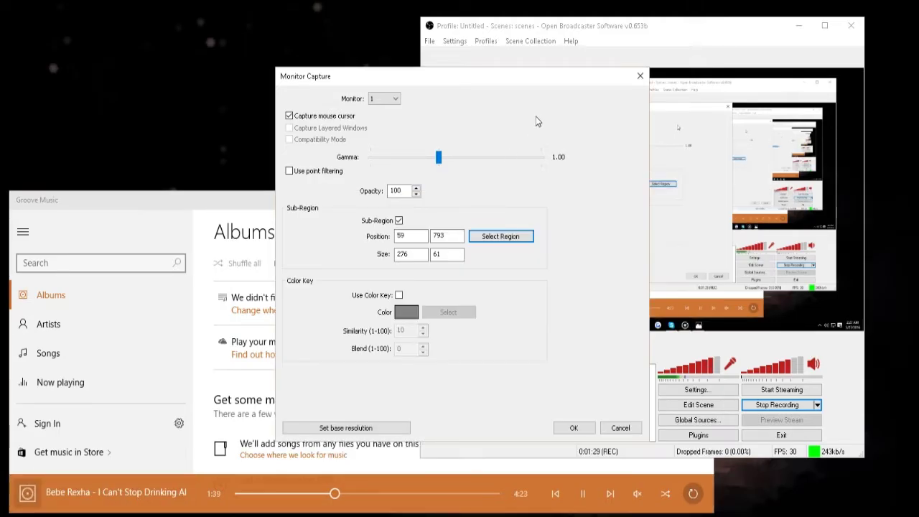
left_click(500, 236)
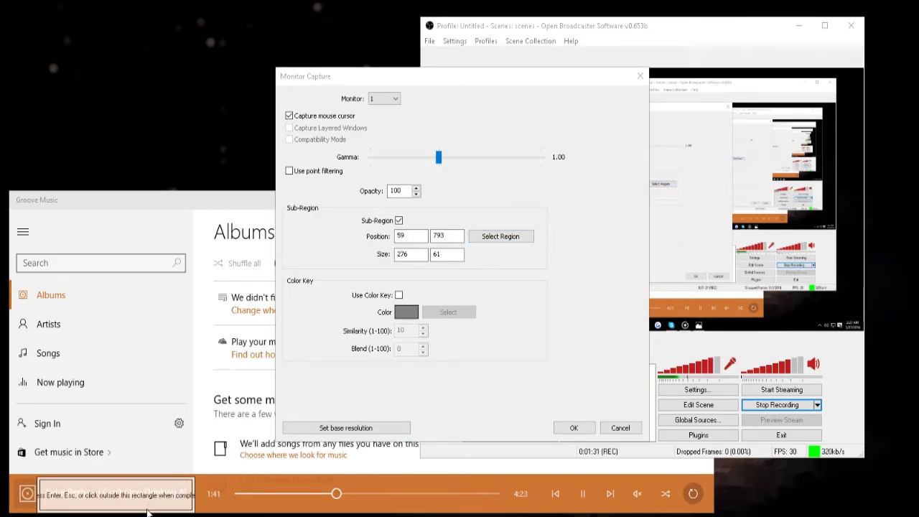
left_click_drag(149, 513, 148, 506)
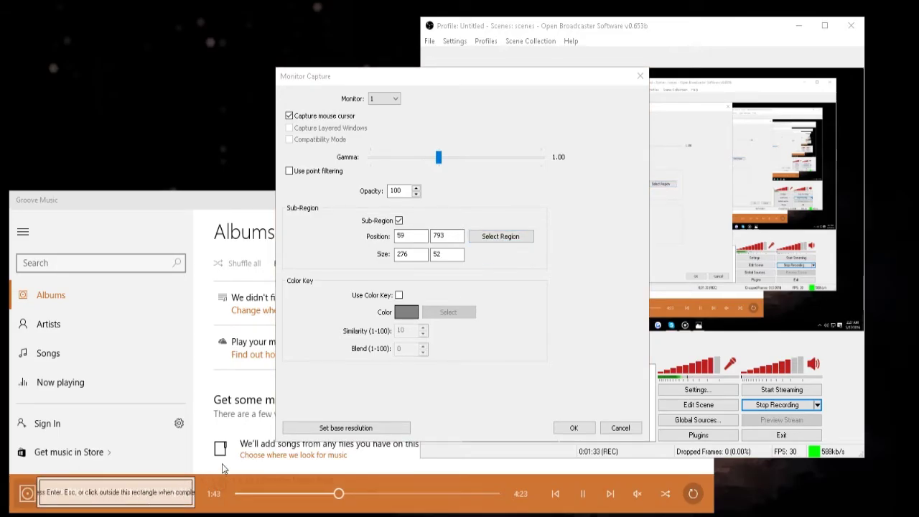
left_click(571, 431)
left_click(574, 429)
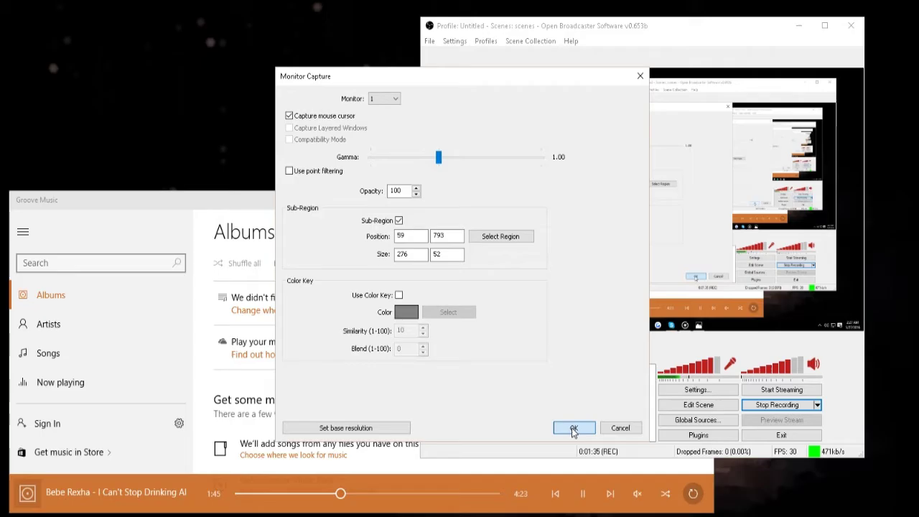